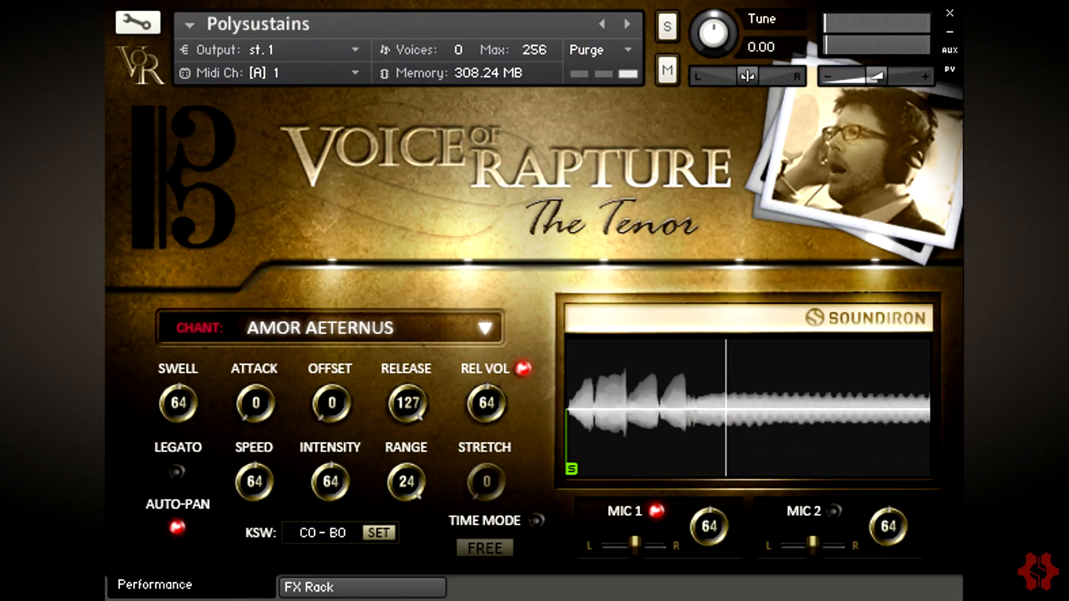
Step: Check the Polysustains instrument's chant selector and play the hymn arrangement from its start in Cubase
{"action": "left_click", "coordinate": [291, 329]}
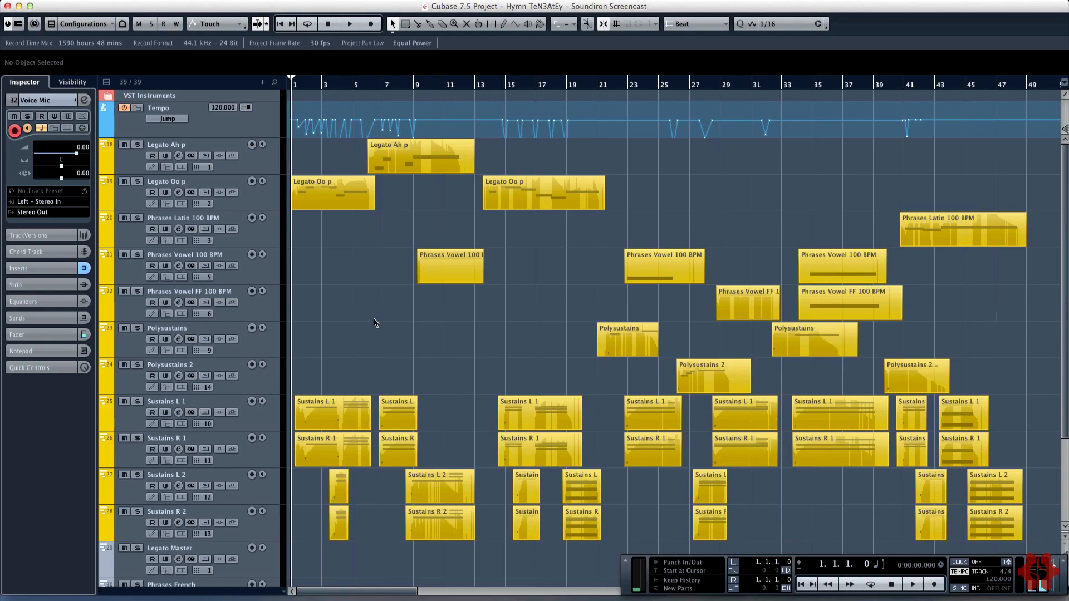
{"action": "key", "text": "space"}
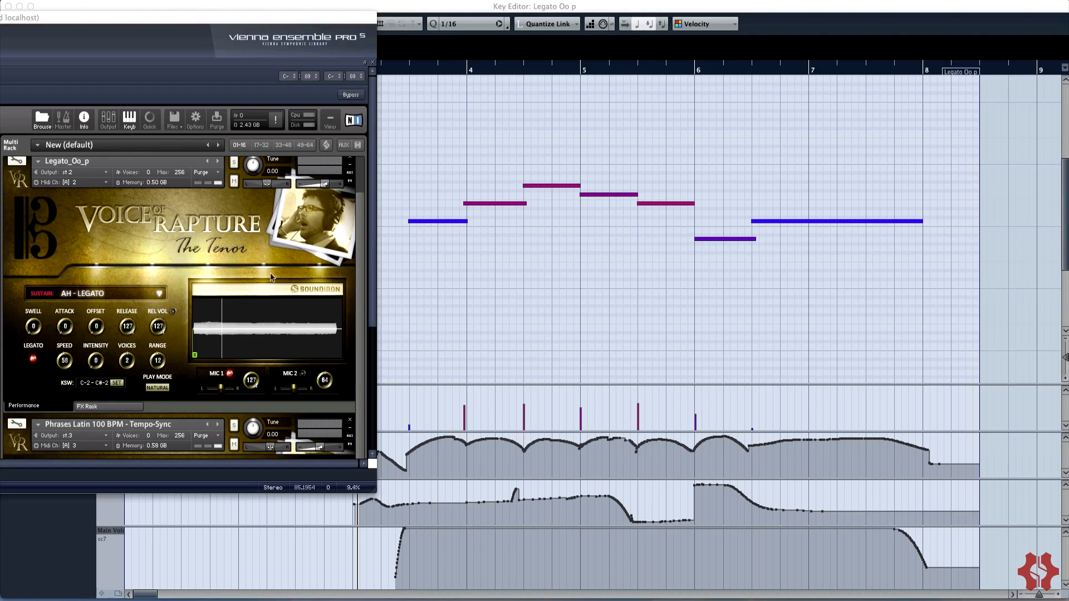
Step: Inspect the effects rack of the Legato_Oo_p instrument in Vienna Ensemble Pro and return to its performance controls
{"action": "left_click", "coordinate": [94, 407]}
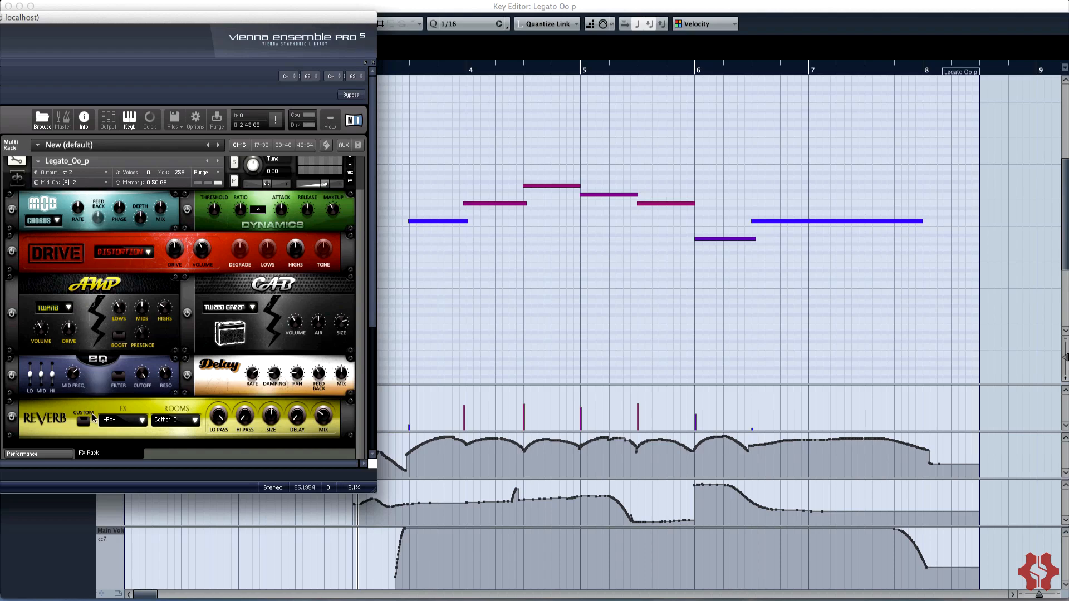
{"action": "left_click", "coordinate": [50, 456]}
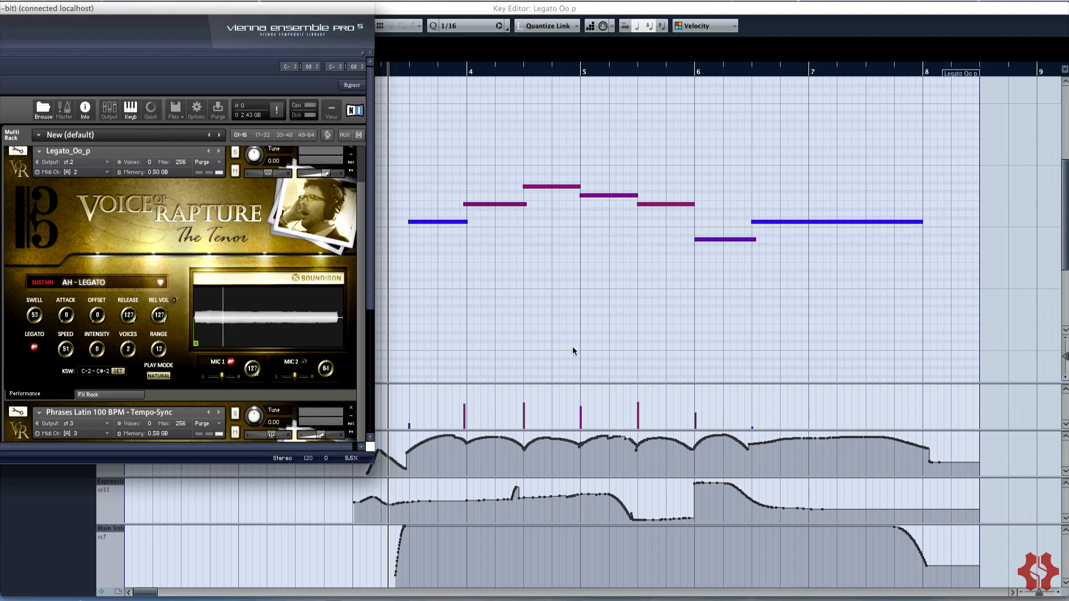
Step: Listen to the Legato Oo p part in the Key Editor and to the project alongside its tempo curve
{"action": "key", "text": "space"}
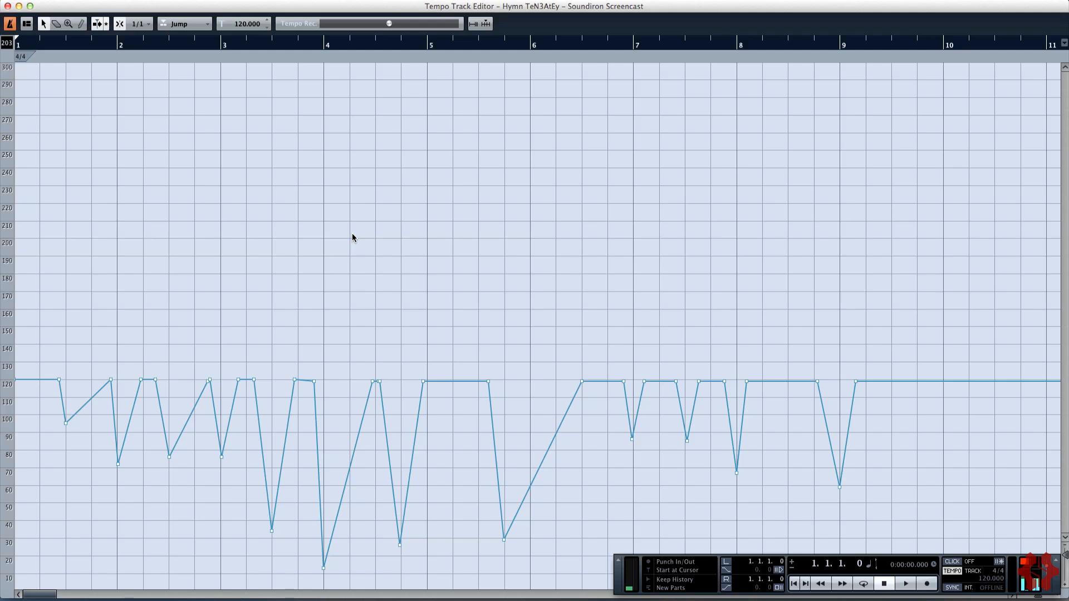
{"action": "key", "text": "space"}
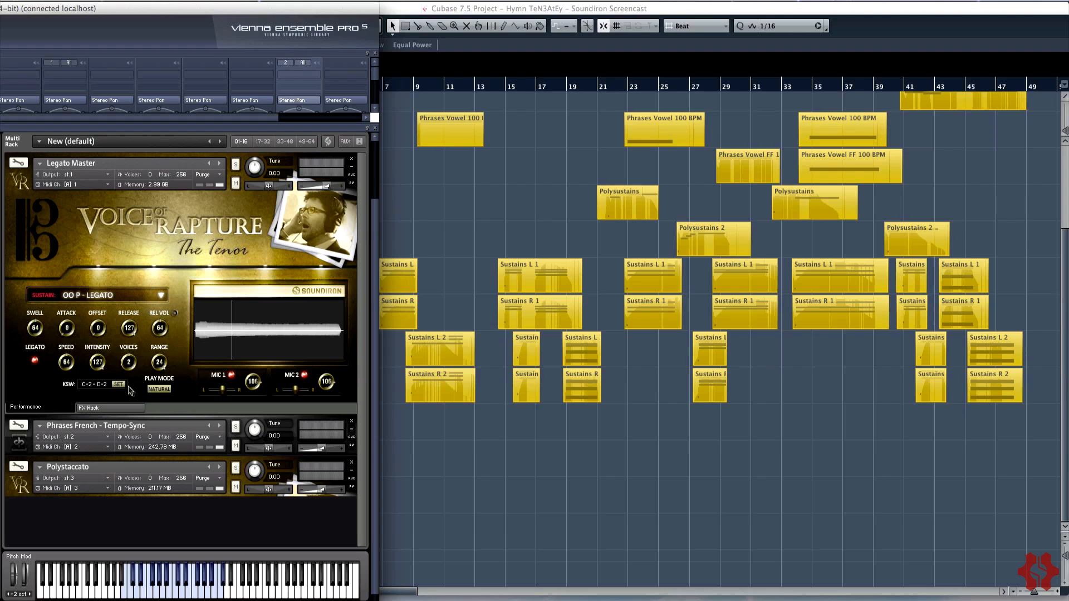
Step: Adjust the keyswitch range of the Legato Master instrument and apply it
{"action": "left_click_drag", "start_coordinate": [89, 388], "coordinate": [96, 360]}
{"action": "left_click", "coordinate": [119, 384]}
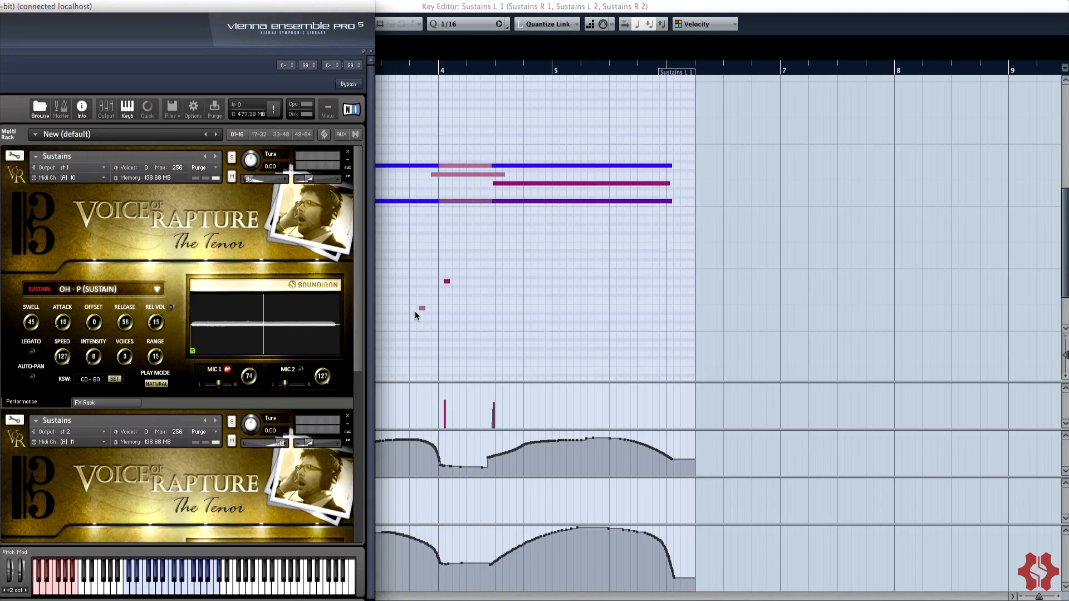
Step: Review the vowels available in the first Sustains instrument and nudge its Mic 2 pan slightly to the right
{"action": "left_click", "coordinate": [156, 290]}
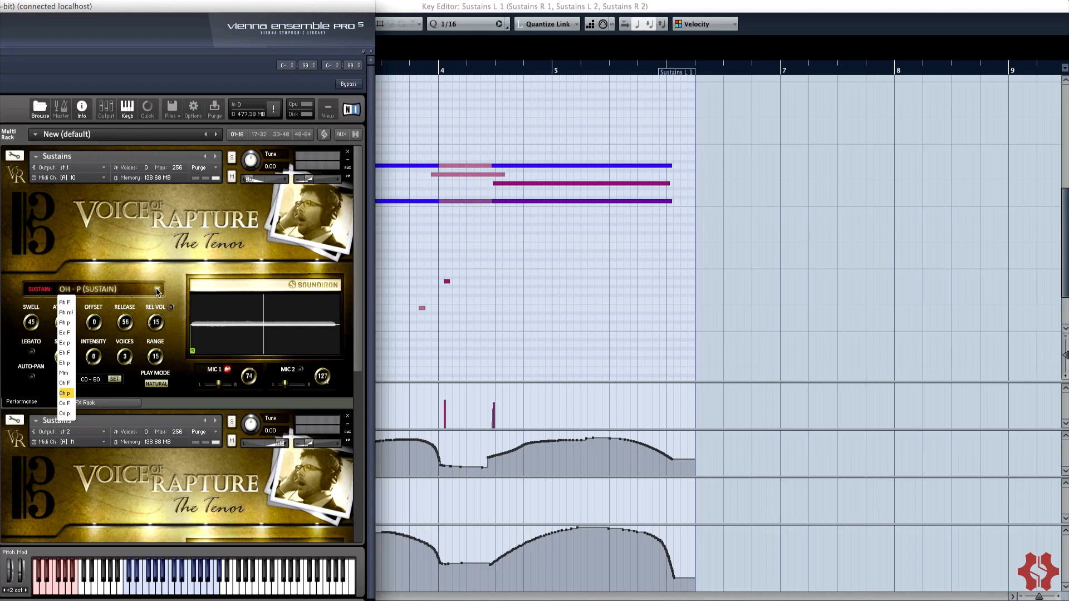
{"action": "left_click", "coordinate": [47, 264]}
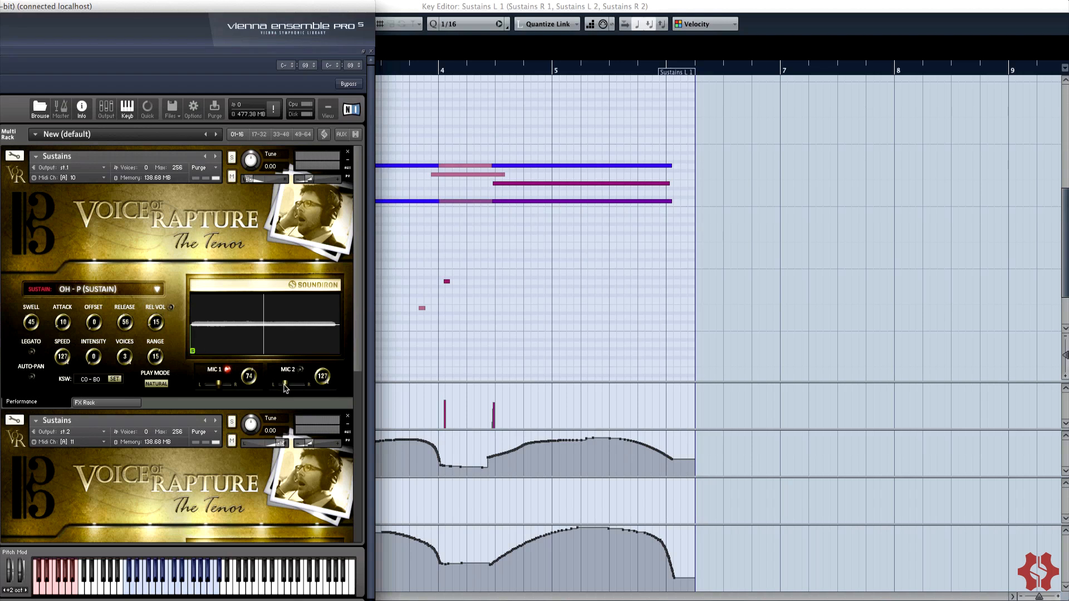
{"action": "mouse_move", "coordinate": [288, 386]}
{"action": "left_mouse_down"}
{"action": "mouse_move", "coordinate": [306, 386]}
{"action": "mouse_move", "coordinate": [291, 387]}
{"action": "left_mouse_up"}
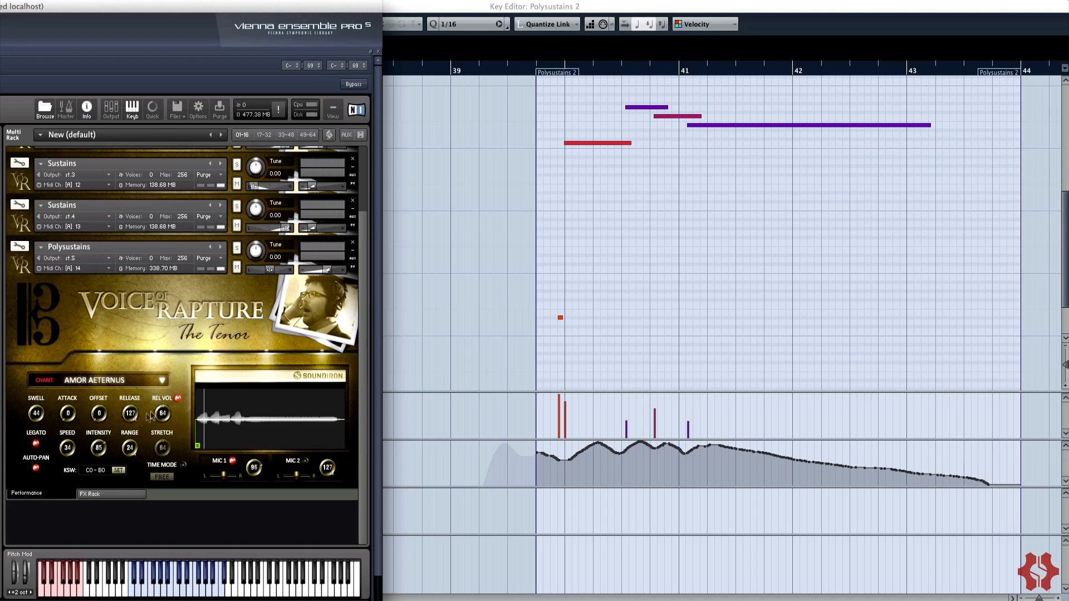
Step: Review the chants available in the Polysustains instrument, keeping Amor Aeternus, and play the Polysustains 2 part
{"action": "left_click", "coordinate": [162, 380]}
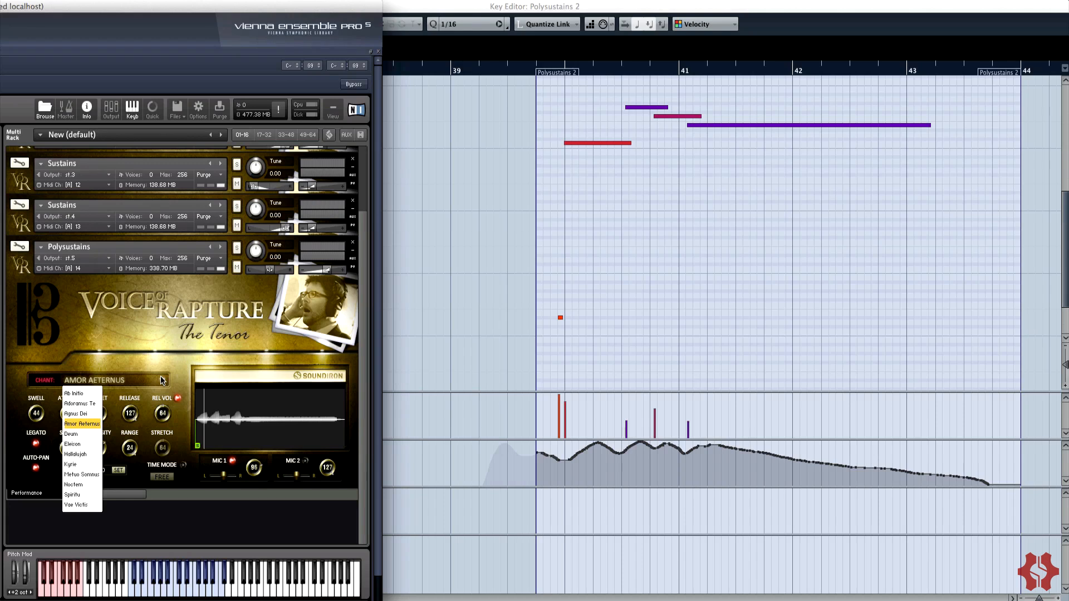
{"action": "left_click", "coordinate": [153, 352]}
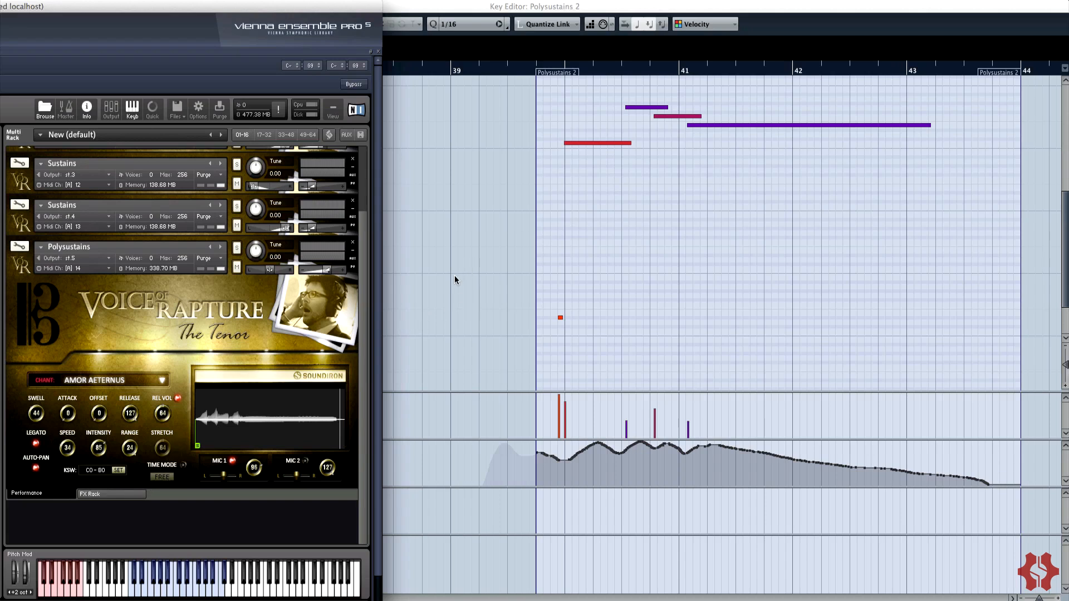
{"action": "key", "text": "space"}
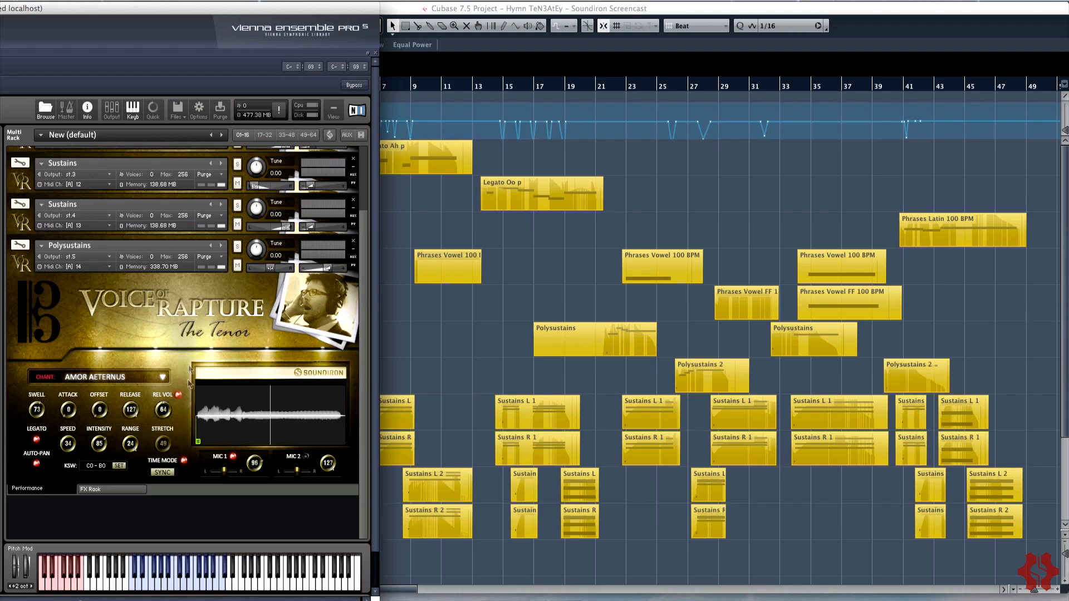
Step: Switch the Polysustains time mode from SYNC to FREE, raise the stretch to 86 and lower it again
{"action": "left_click", "coordinate": [183, 460]}
{"action": "left_click", "coordinate": [184, 460]}
{"action": "left_click", "coordinate": [161, 472]}
{"action": "left_click_drag", "start_coordinate": [166, 442], "coordinate": [172, 446]}
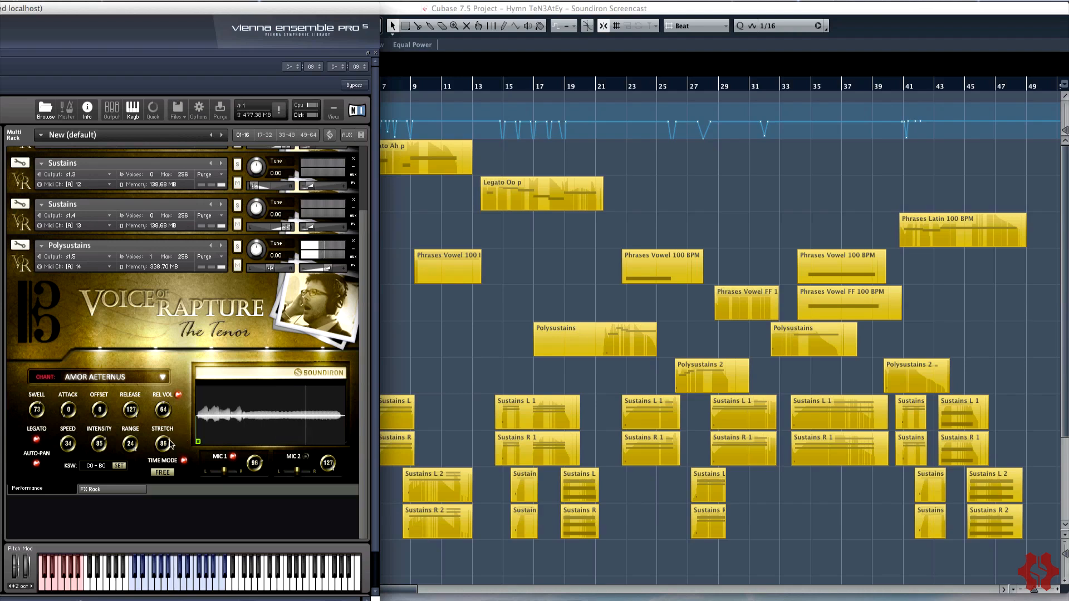
{"action": "left_click_drag", "start_coordinate": [165, 444], "coordinate": [167, 459]}
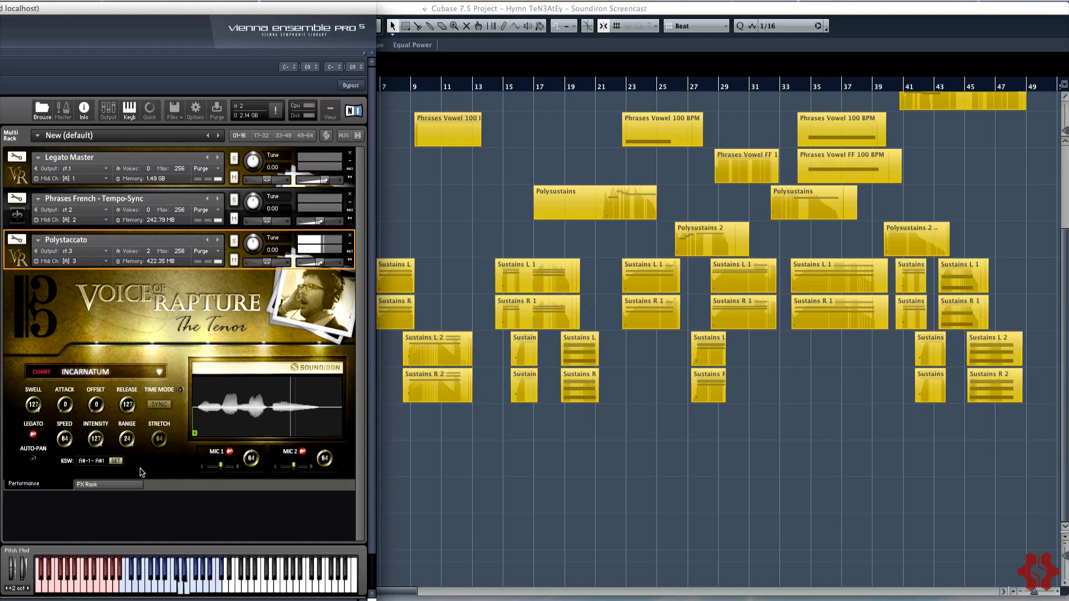
Step: Turn off legato on the Polystaccato instrument and enable its FREE time mode with a stretch of 30
{"action": "left_click", "coordinate": [32, 434]}
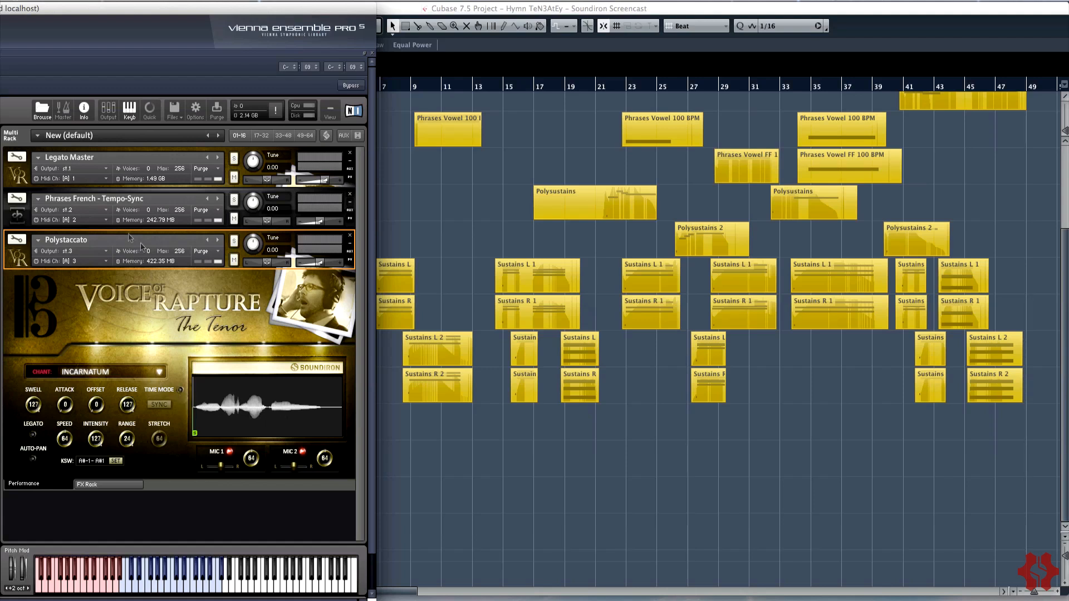
{"action": "left_click", "coordinate": [180, 391]}
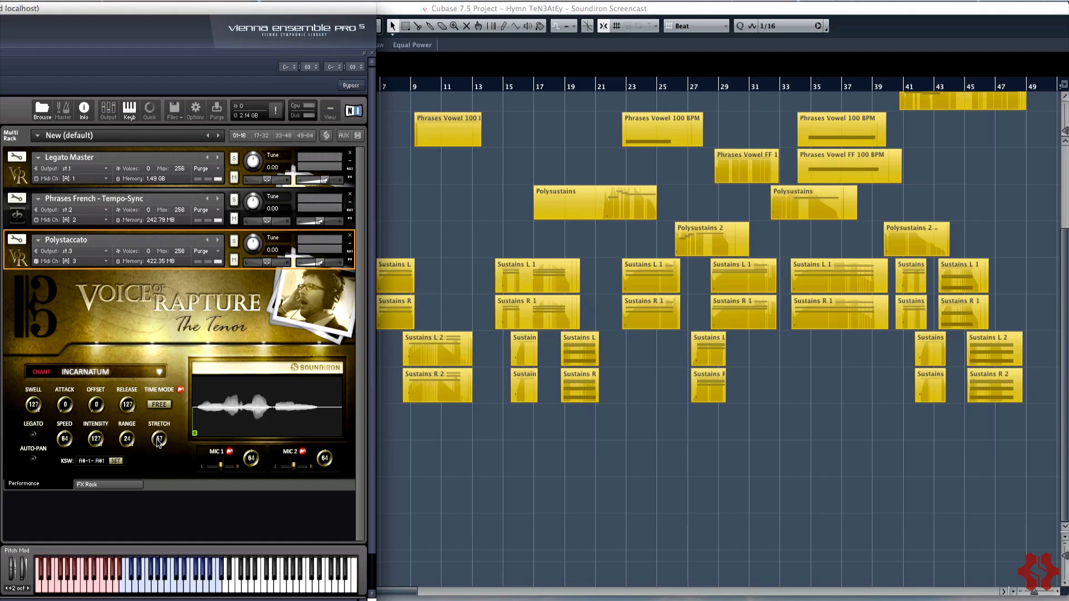
{"action": "left_click_drag", "start_coordinate": [158, 442], "coordinate": [157, 453]}
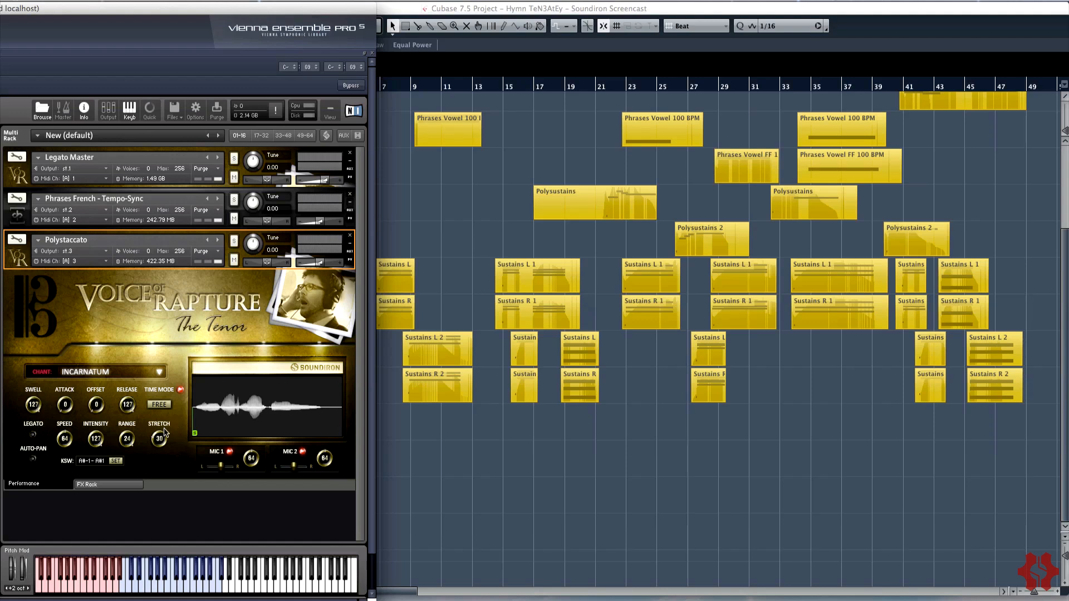
Step: Toggle the Polystaccato time mode off and on, and change it from FREE to SYNC
{"action": "left_click", "coordinate": [180, 390]}
{"action": "left_click", "coordinate": [181, 392]}
{"action": "left_click", "coordinate": [160, 405]}
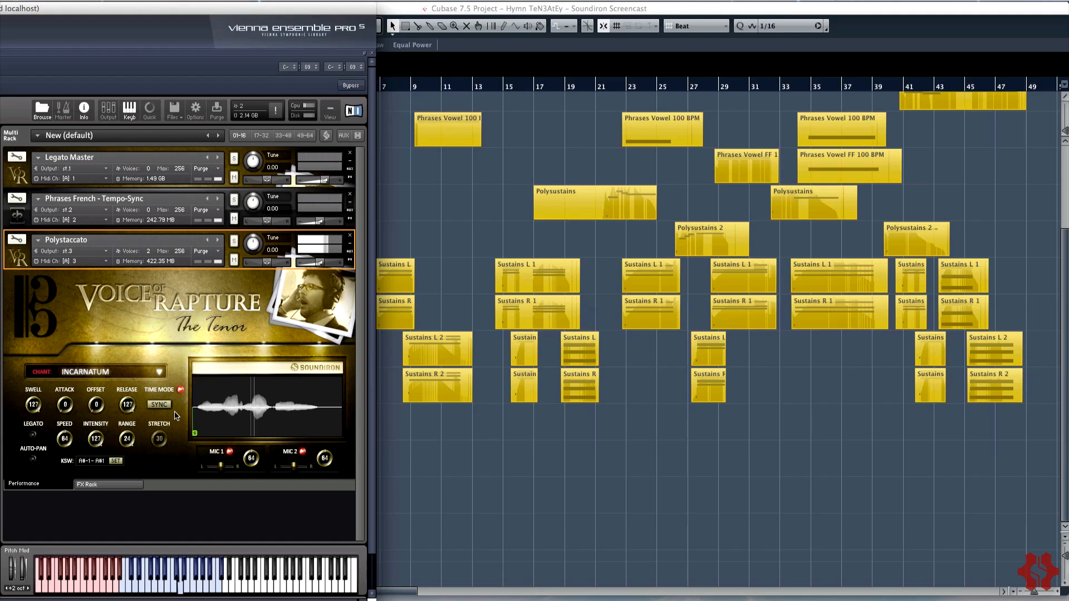
Step: Turn off time mode on Polystaccato and review its list of chants, keeping Incarnatum
{"action": "left_click", "coordinate": [180, 390]}
{"action": "left_click", "coordinate": [160, 371]}
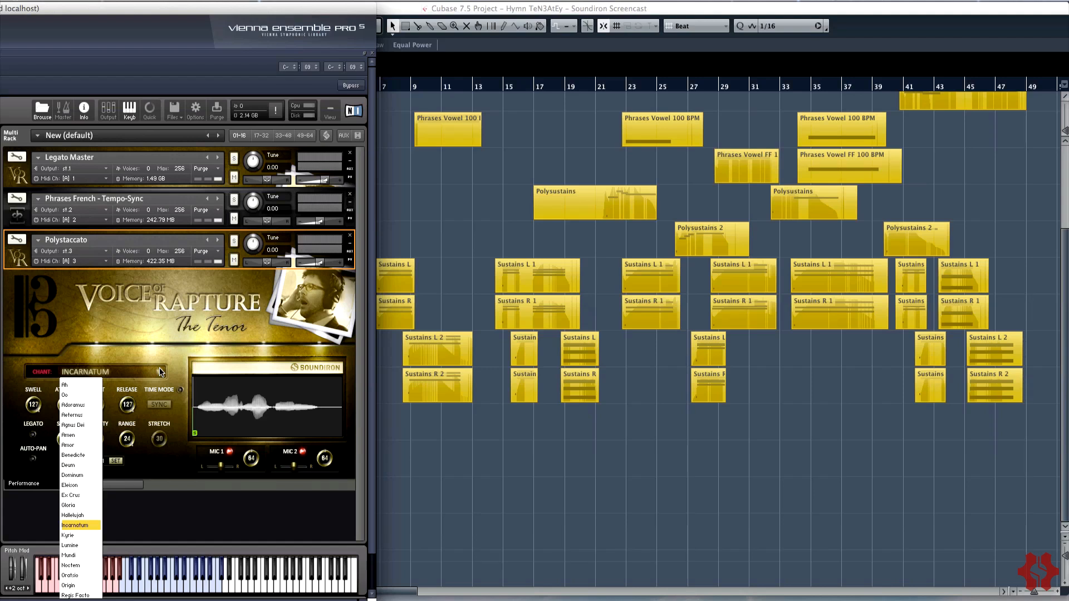
{"action": "left_click", "coordinate": [173, 363]}
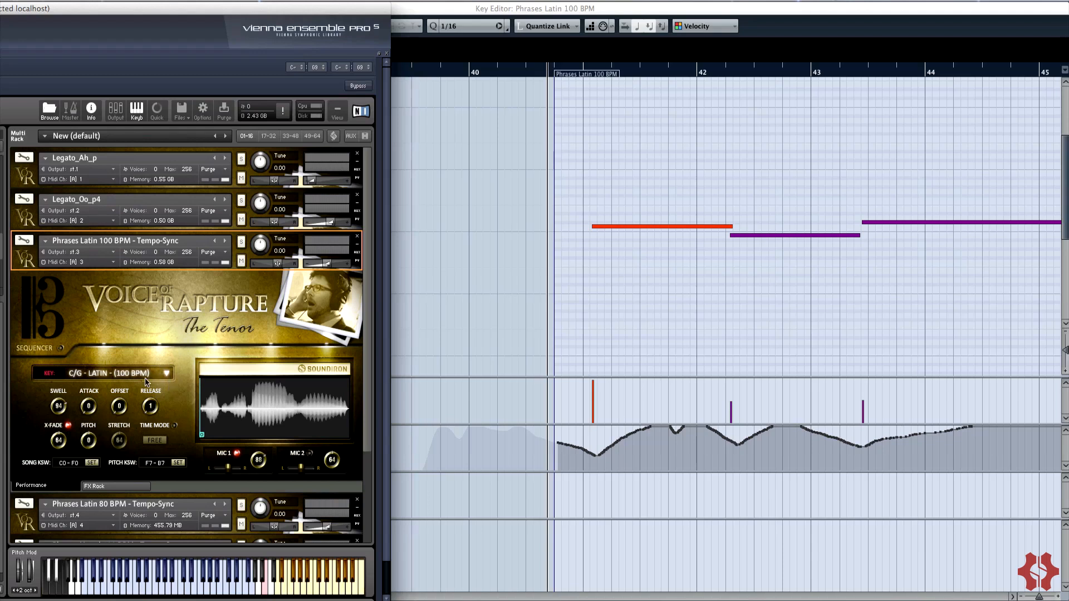
Step: Audition the Phrases Latin 100 BPM instrument in the keys A#/F and D/A, and return it to C/G
{"action": "left_click", "coordinate": [169, 374]}
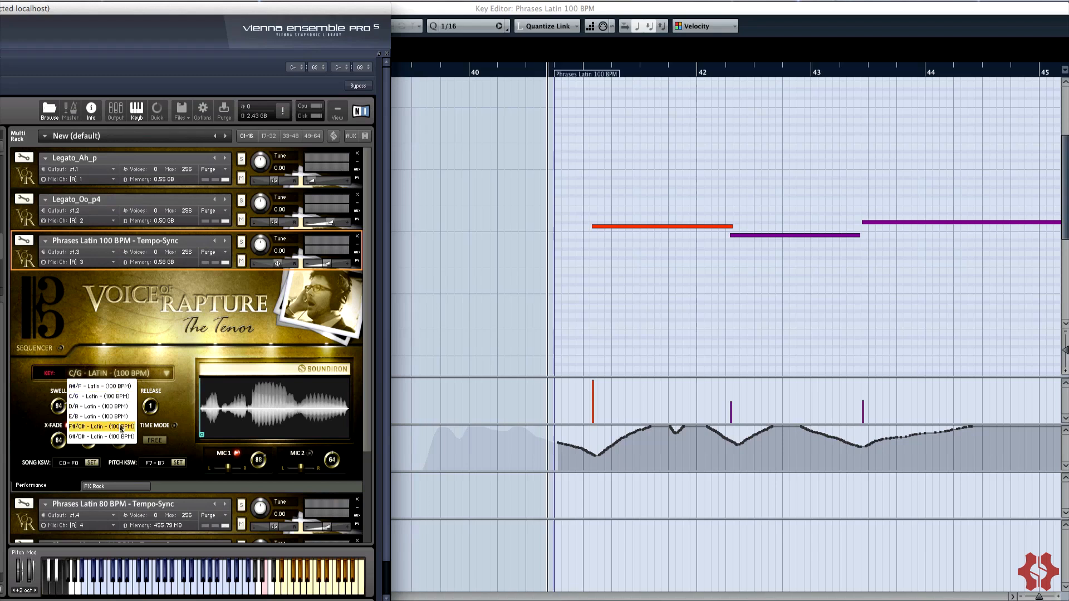
{"action": "left_click", "coordinate": [111, 386]}
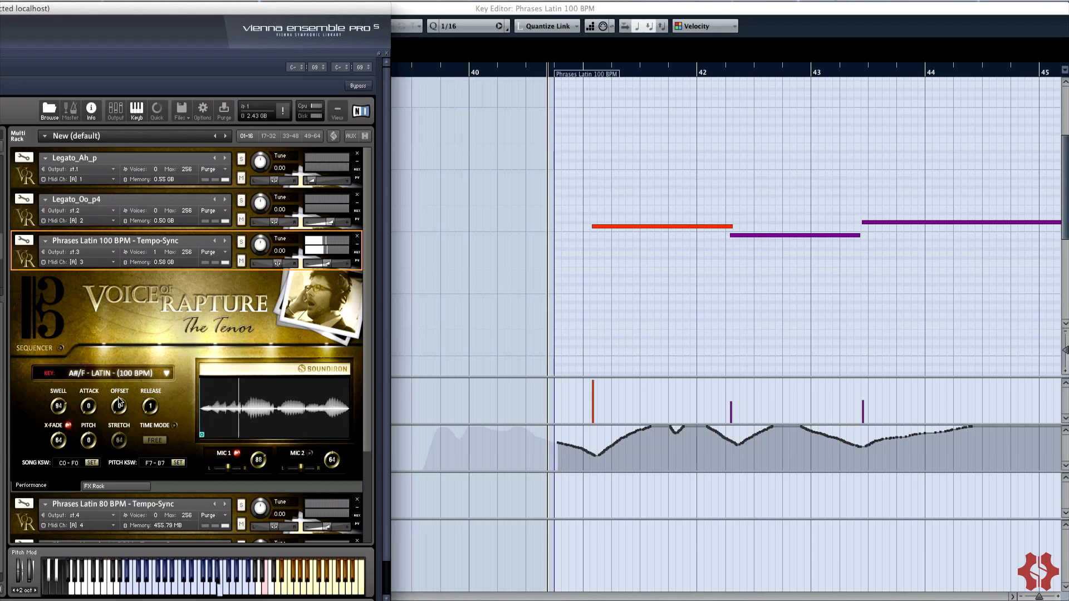
{"action": "left_click", "coordinate": [170, 374]}
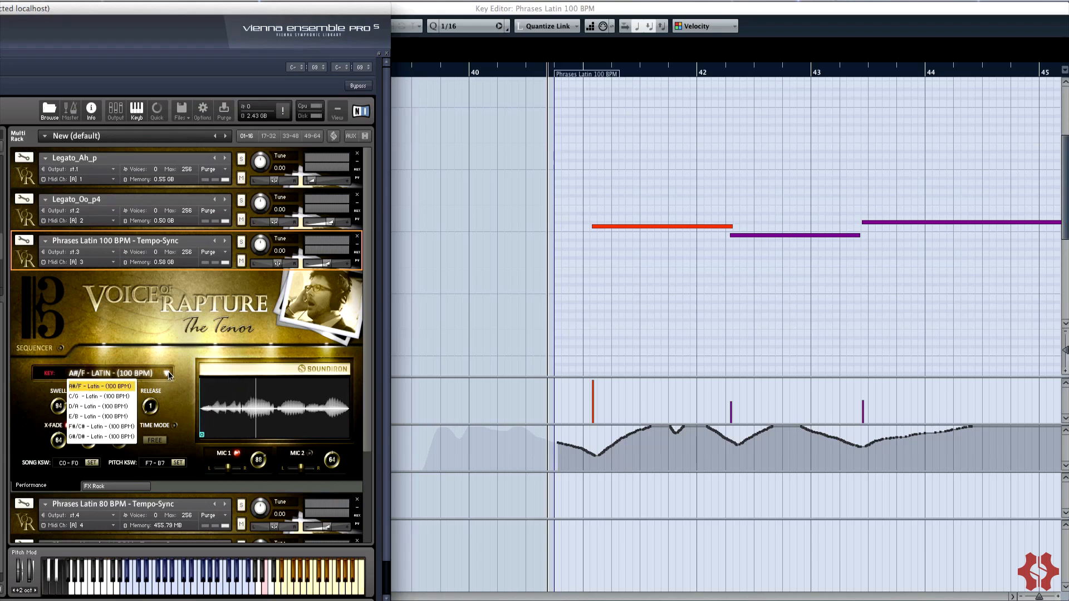
{"action": "left_click", "coordinate": [121, 406]}
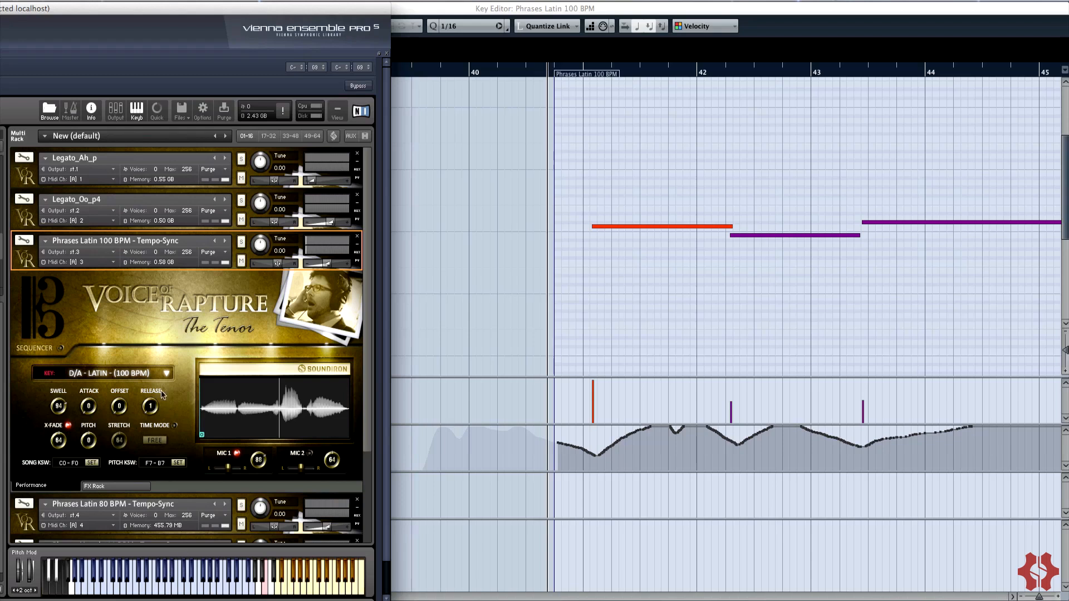
{"action": "left_click", "coordinate": [167, 373]}
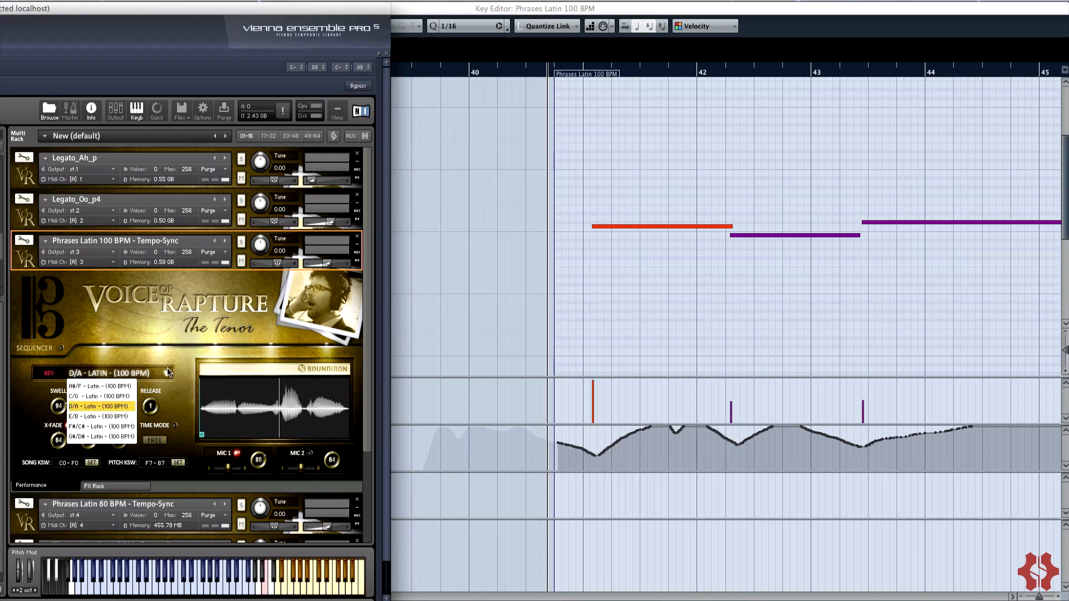
{"action": "left_click", "coordinate": [118, 396]}
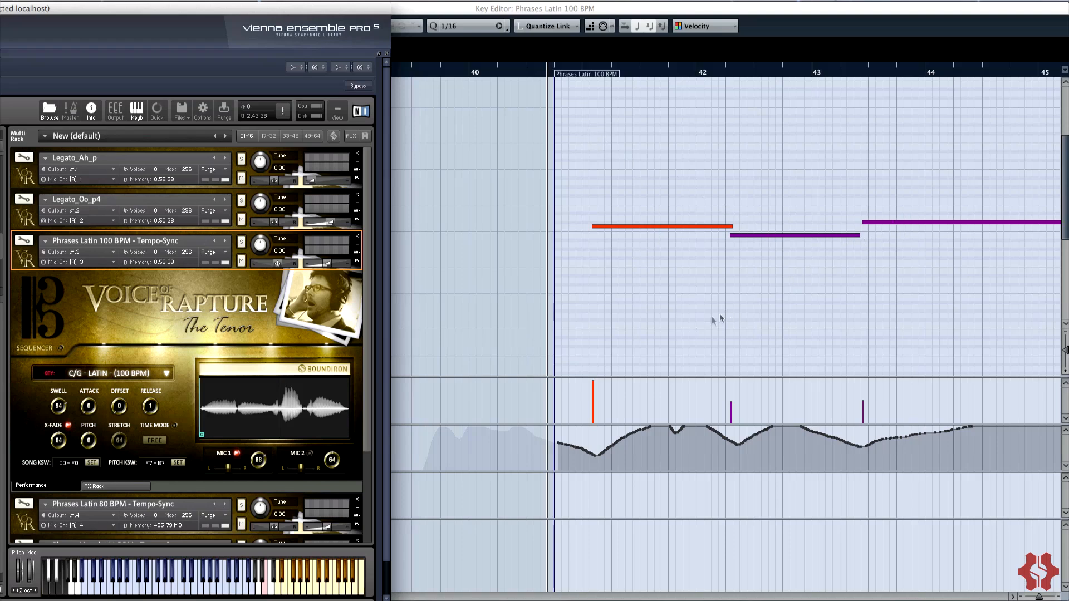
Step: View the Phrases Latin 100 BPM part in the Key Editor, return to its instrument and play the part
{"action": "left_click", "coordinate": [493, 291]}
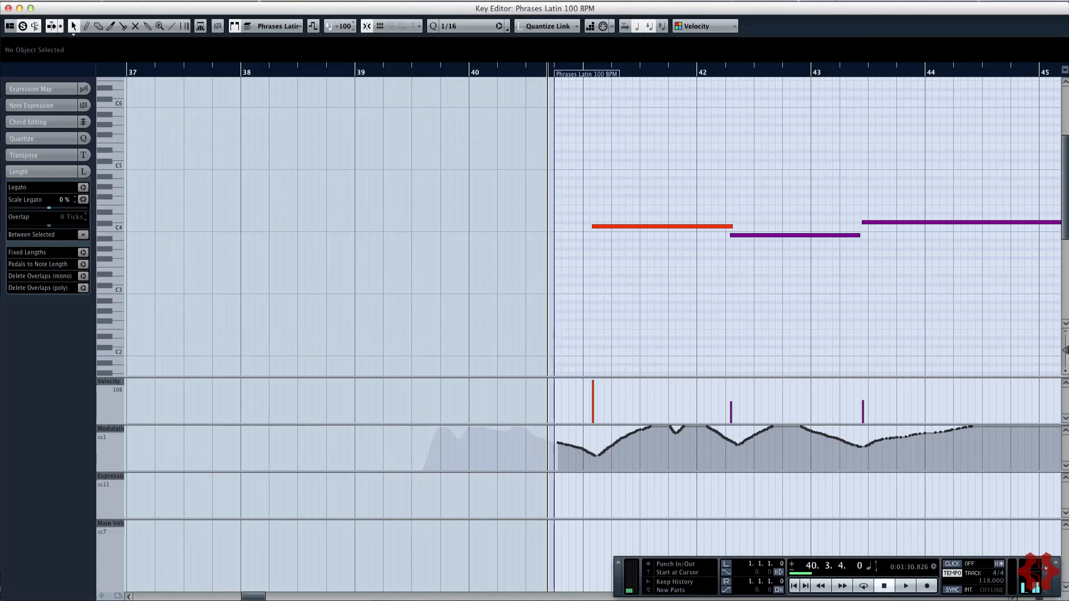
{"action": "key", "text": "super+Tab"}
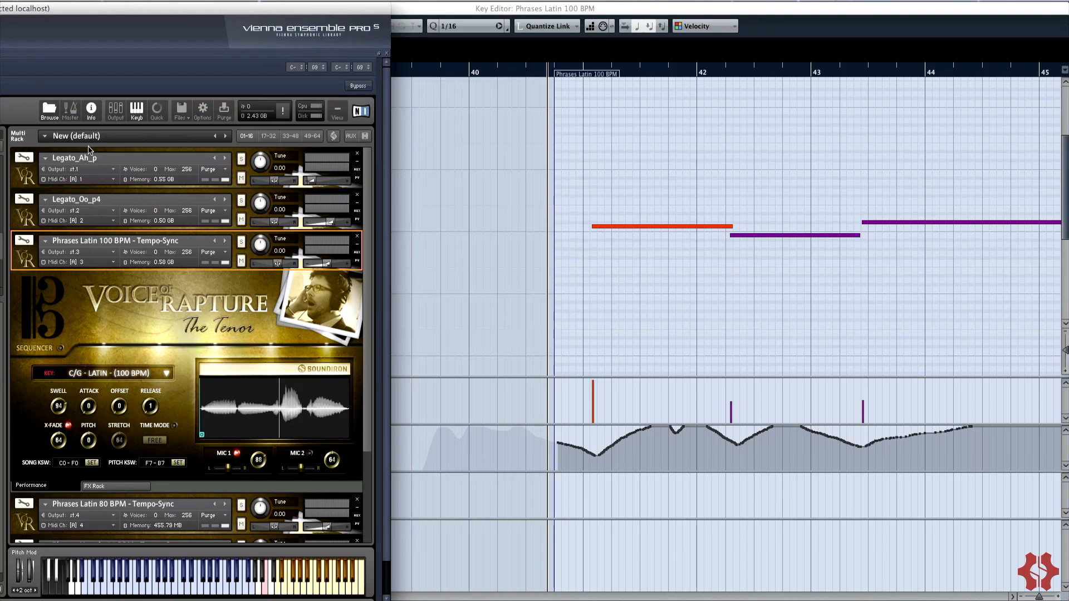
{"action": "key", "text": "space"}
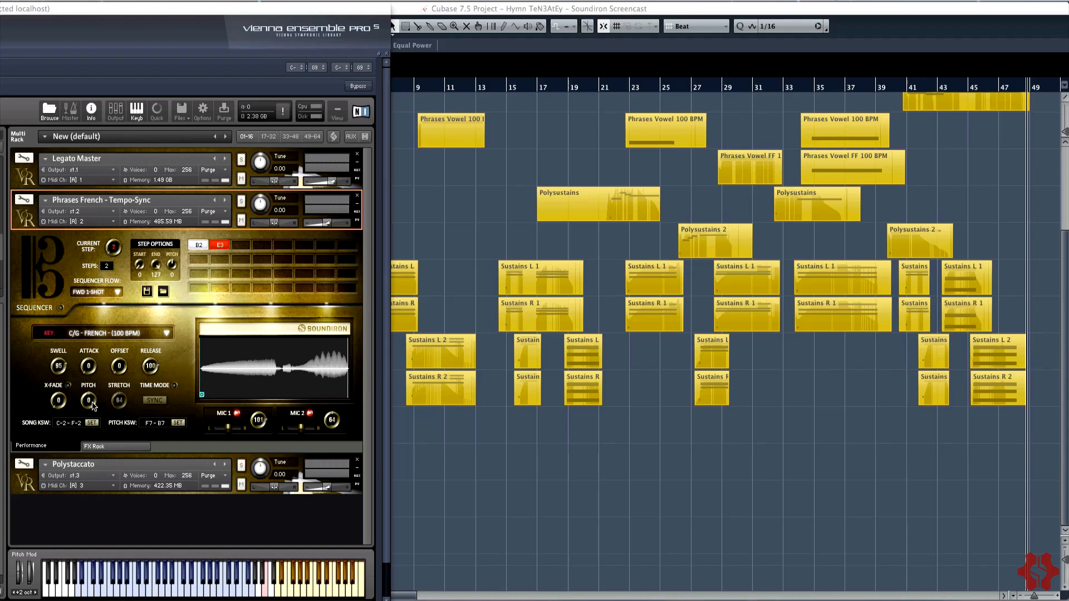
Step: Try the Phrases French instrument's pitch at -3 and -2, and return it to 0
{"action": "left_click_drag", "start_coordinate": [93, 407], "coordinate": [94, 409]}
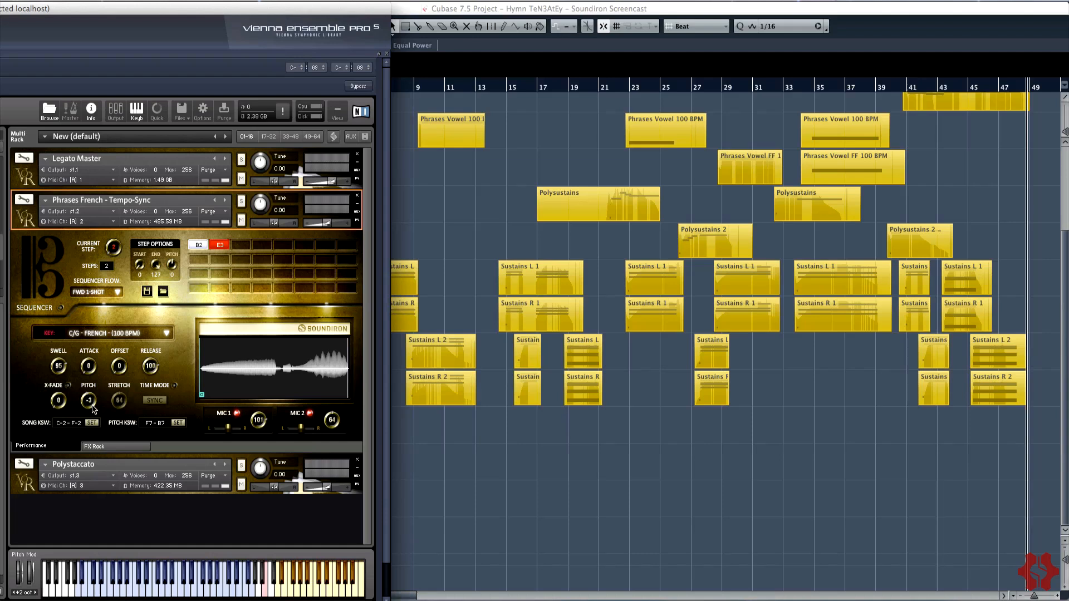
{"action": "left_click_drag", "start_coordinate": [93, 406], "coordinate": [91, 411]}
{"action": "left_click_drag", "start_coordinate": [90, 404], "coordinate": [90, 403]}
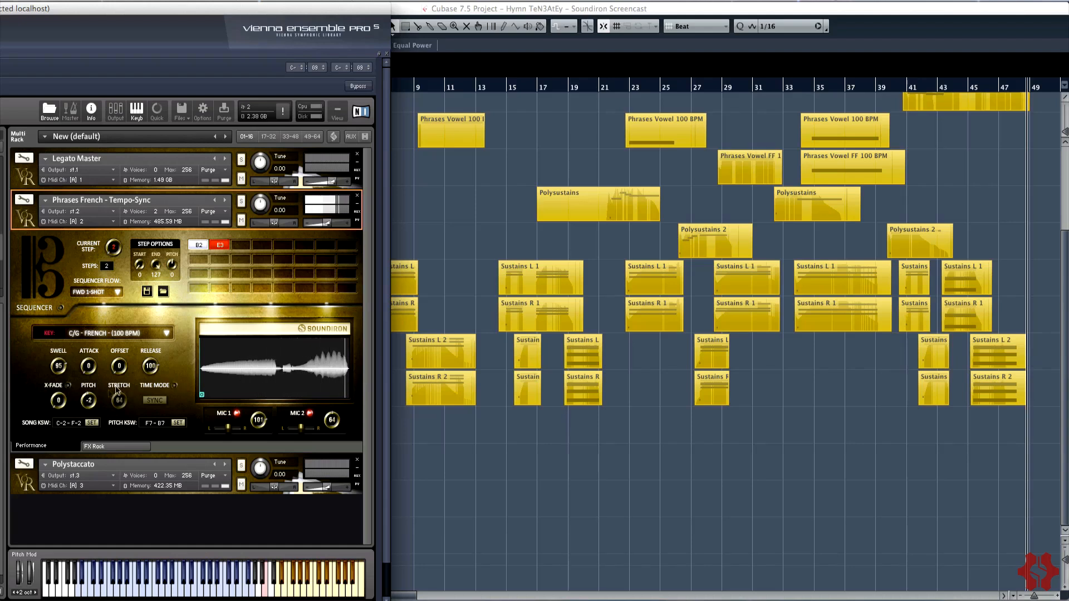
{"action": "left_click_drag", "start_coordinate": [85, 404], "coordinate": [114, 390]}
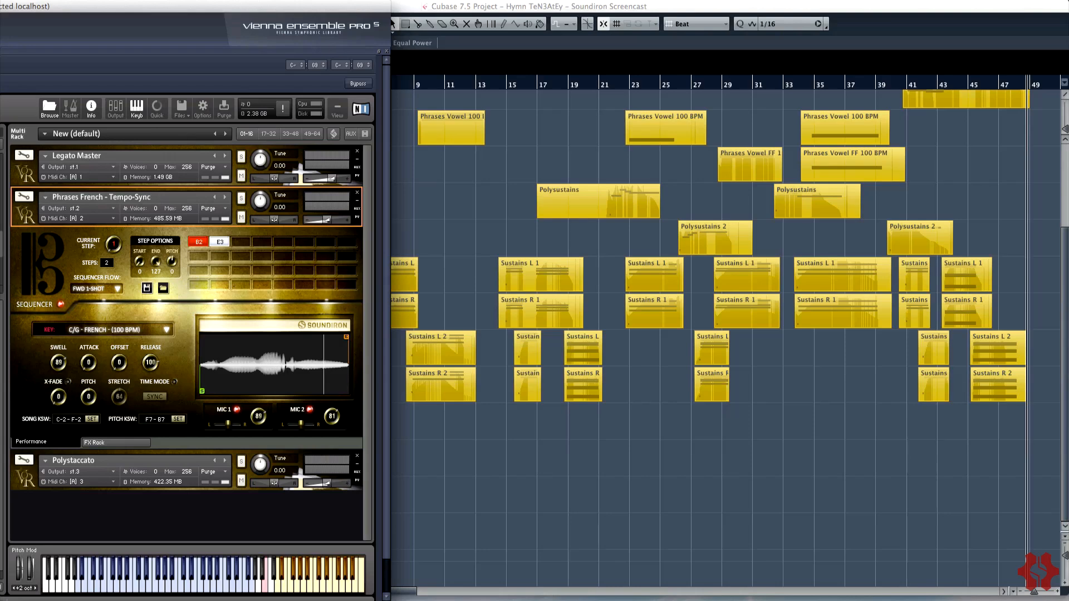
{"action": "left_click", "coordinate": [146, 288]}
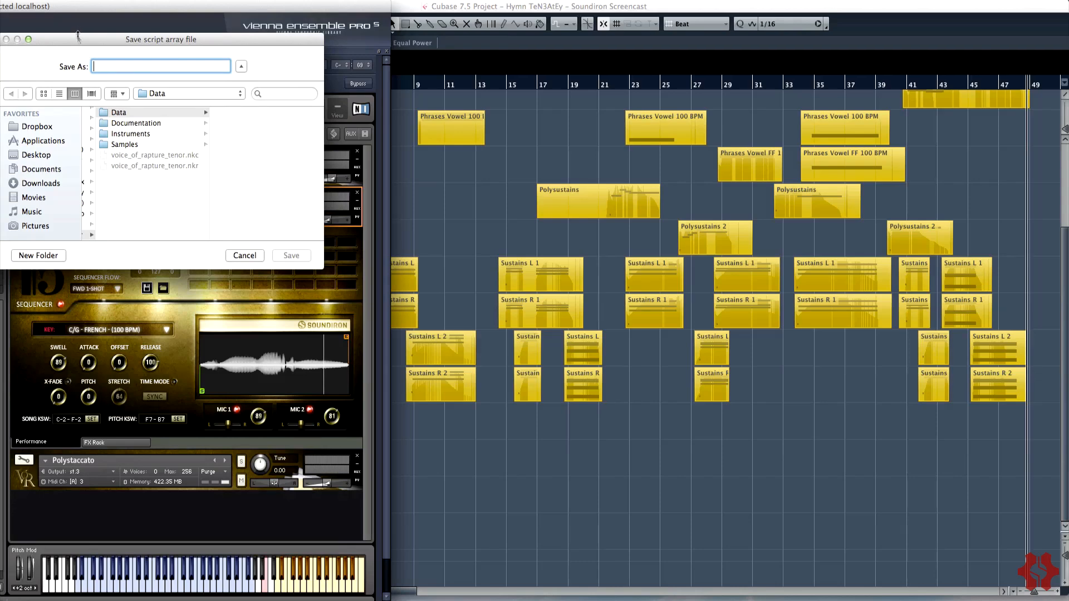
{"action": "left_click_drag", "start_coordinate": [76, 37], "coordinate": [181, 62]}
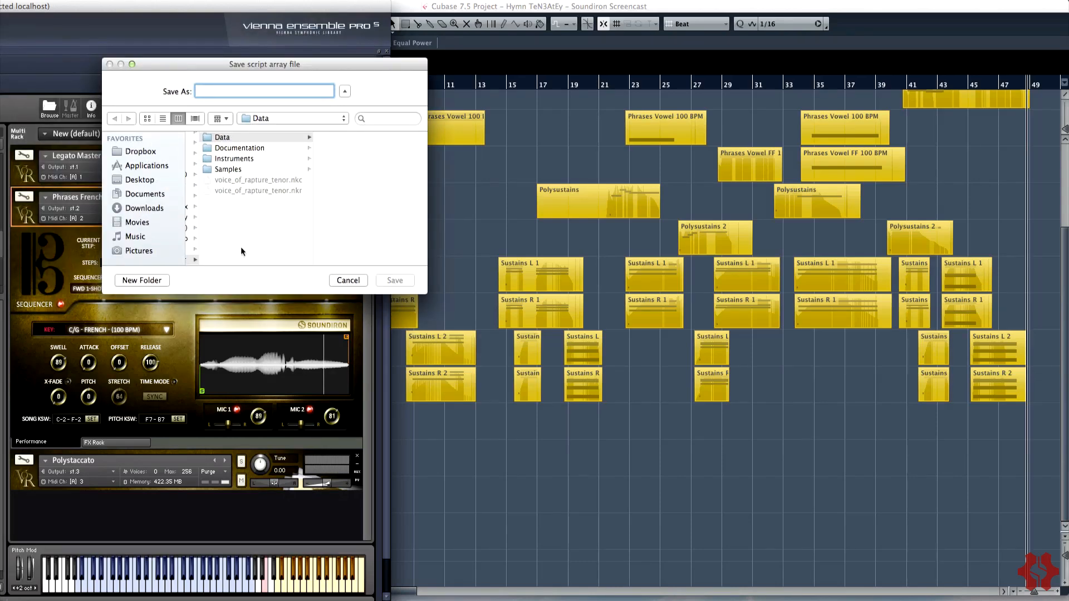
{"action": "left_click", "coordinate": [345, 281]}
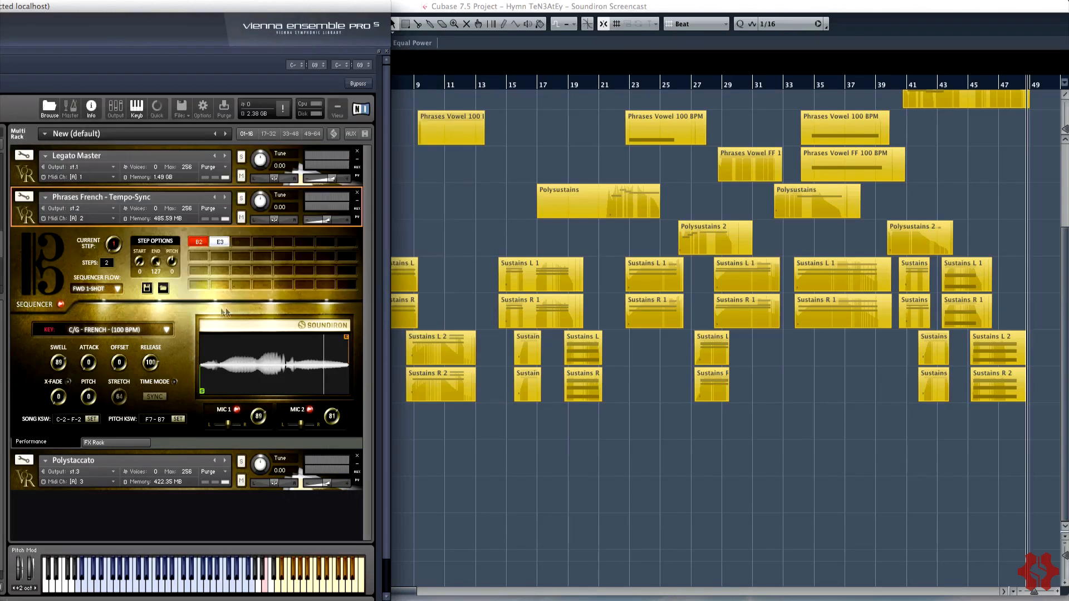